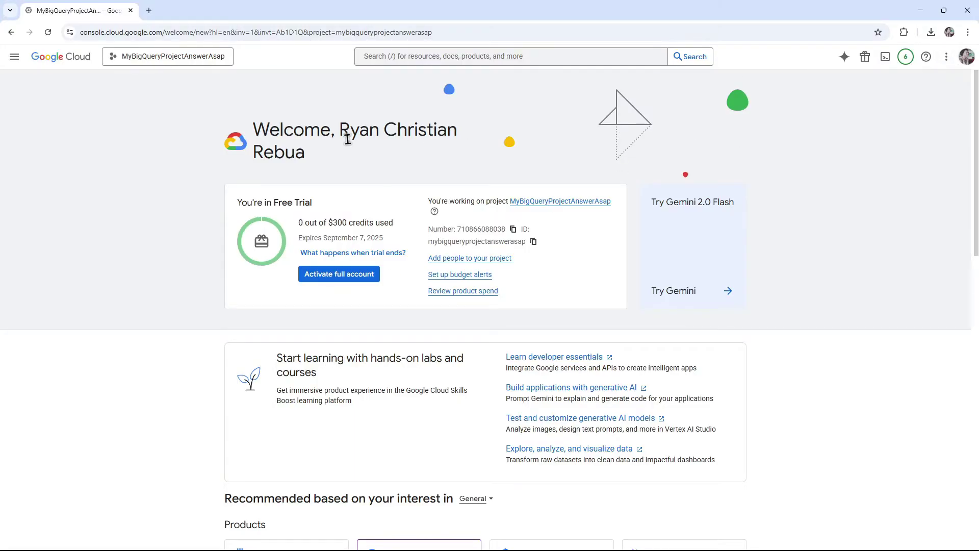
# Keep MyBigQueryProjectAnswerAsap as the project and reach Manage billing accounts from the Billing dropdown.
pyautogui.click(182, 60)
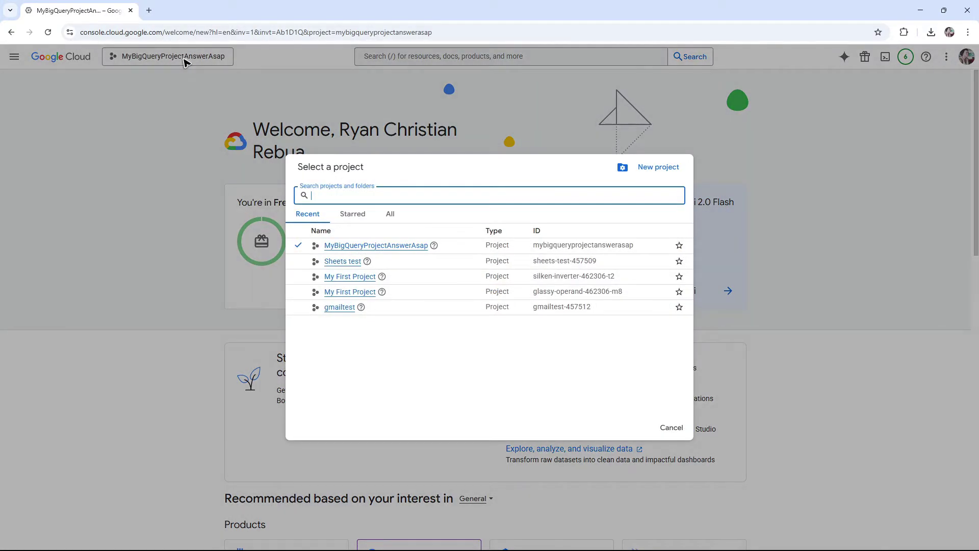
pyautogui.click(399, 246)
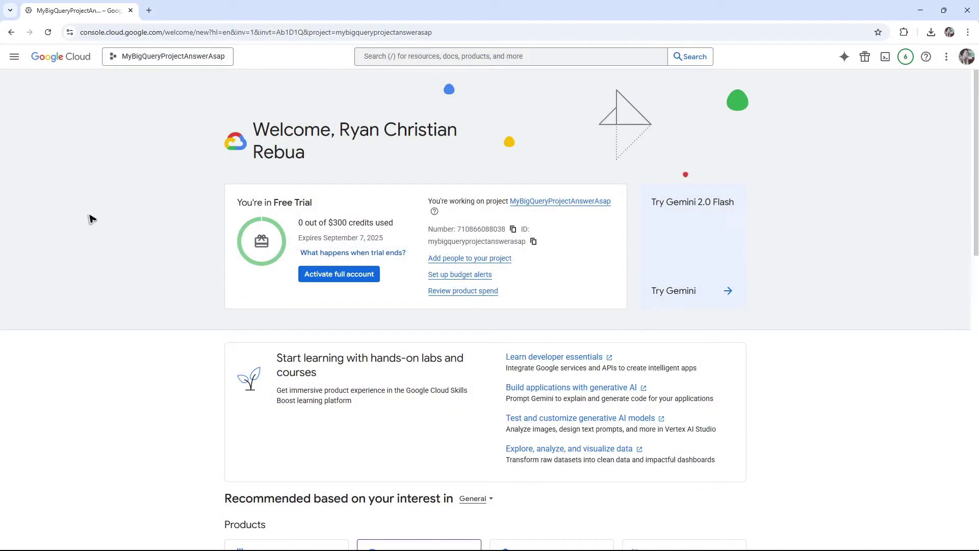
pyautogui.click(15, 56)
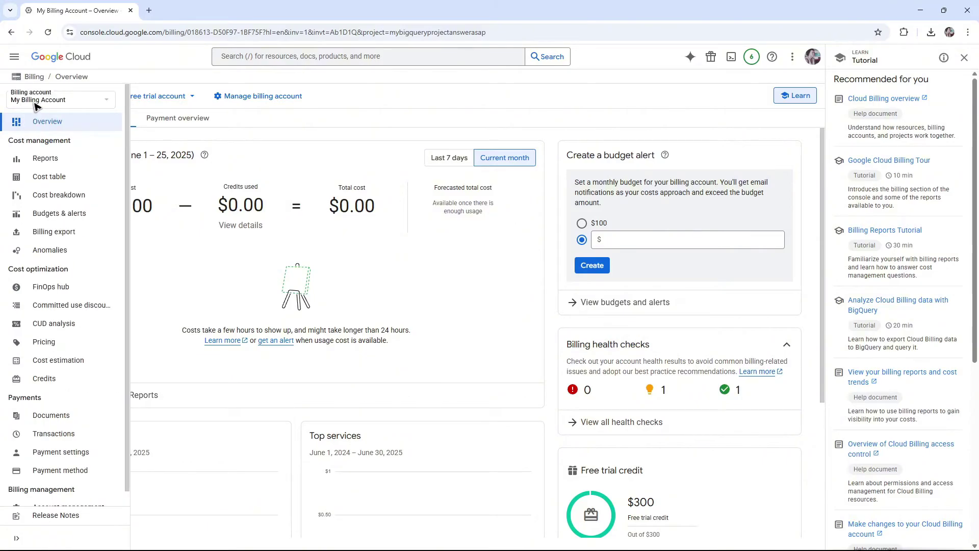
pyautogui.click(98, 103)
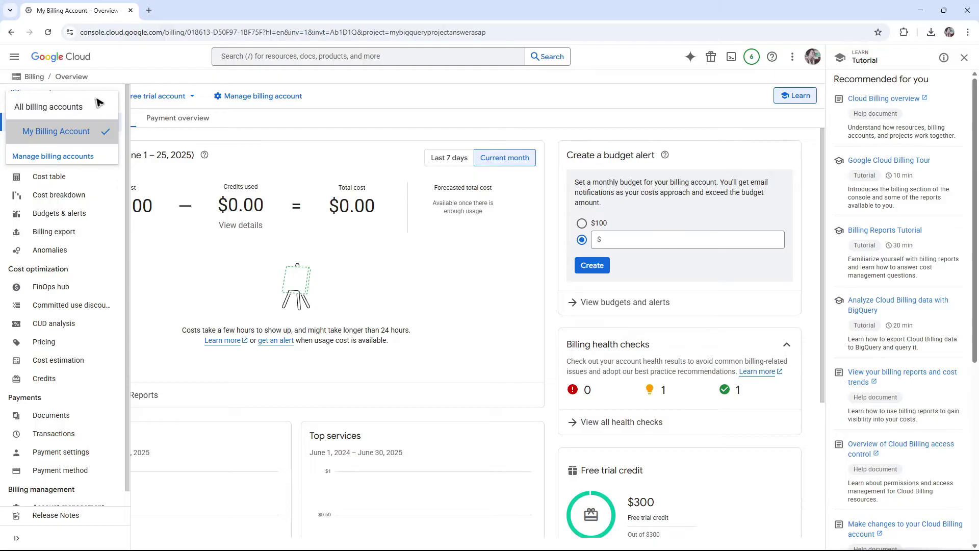
pyautogui.click(55, 157)
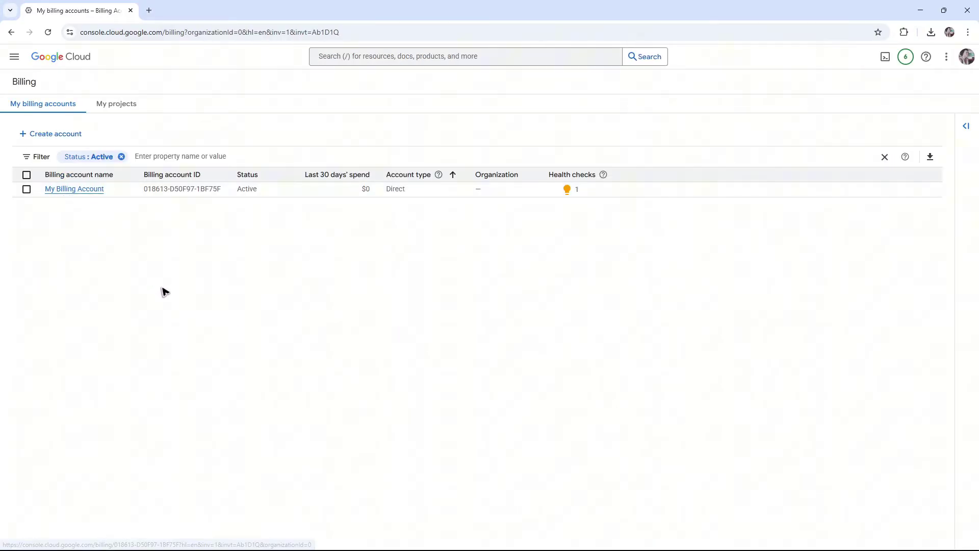
# Create a new billing account named DemoBilling for the Philippines in USD and continue.
pyautogui.click(63, 135)
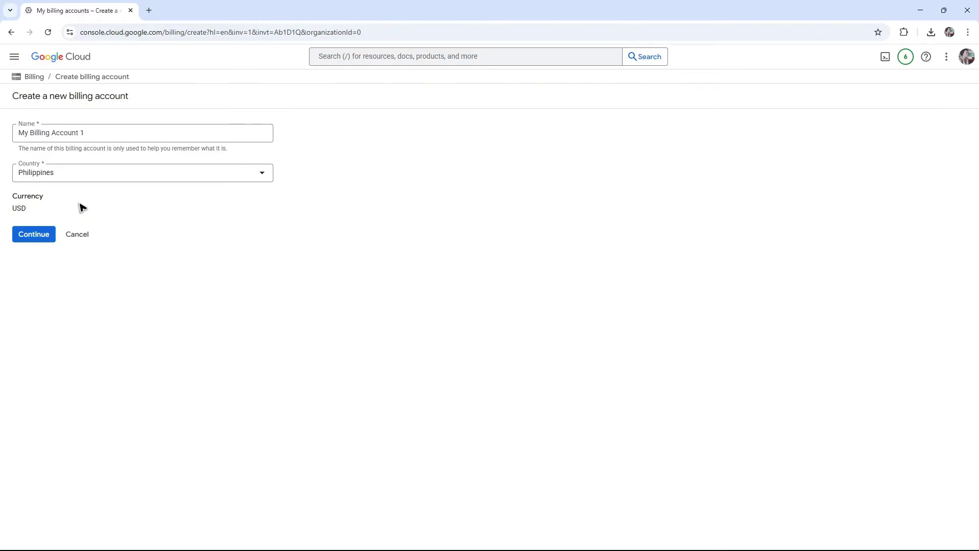
pyautogui.moveTo(125, 136); pyautogui.dragTo(5, 131)
pyautogui.write('DemoBill')
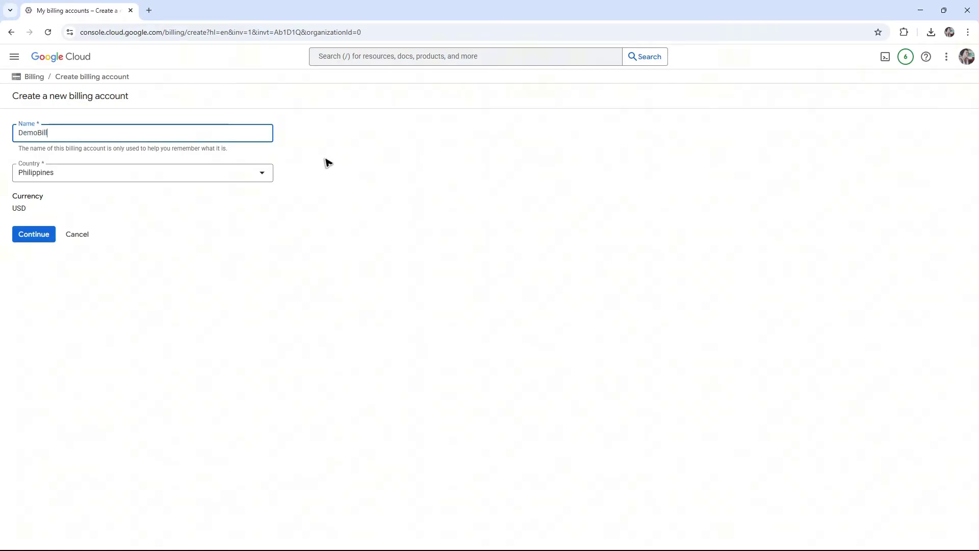
pyautogui.write('ing')
pyautogui.click(358, 254)
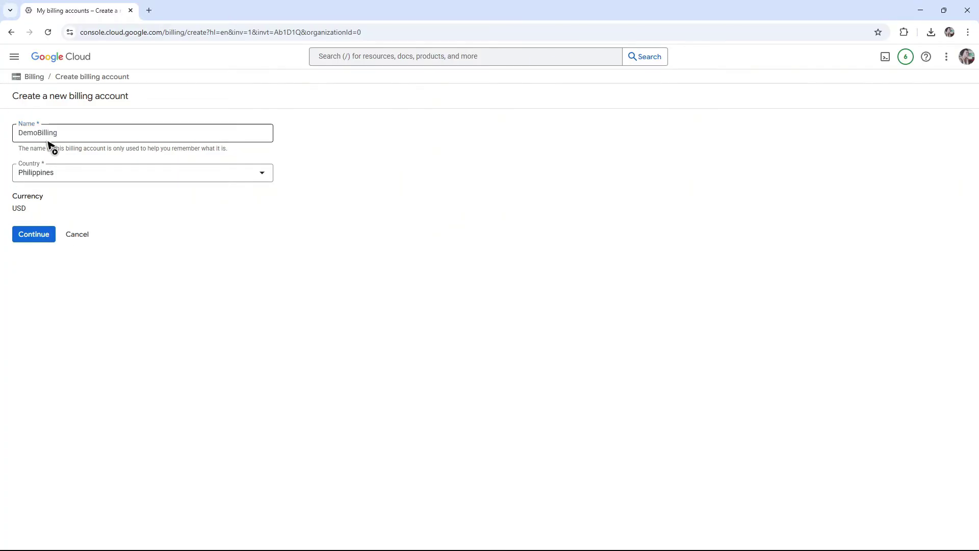
pyautogui.click(33, 234)
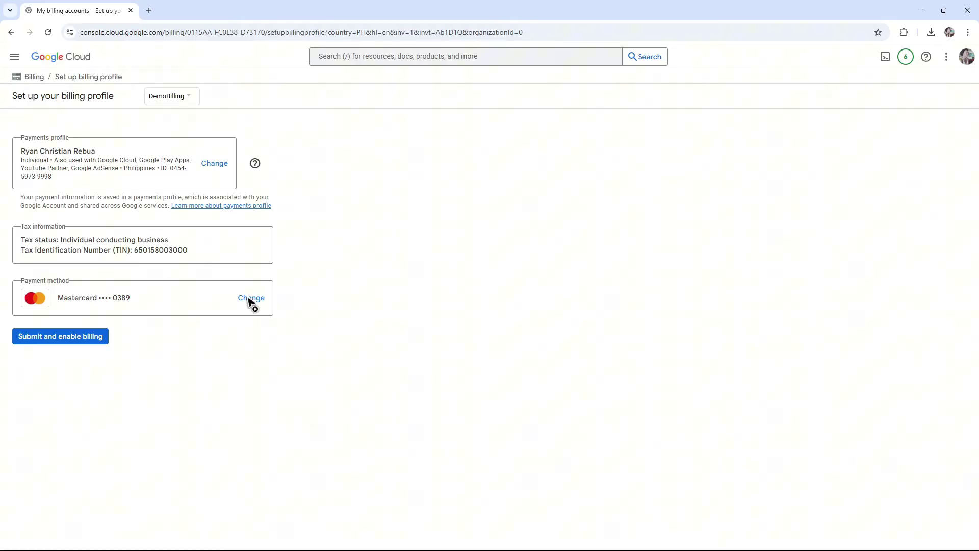
# Submit the billing profile with the existing payments profile and Mastercard to enable DemoBilling.
pyautogui.click(66, 341)
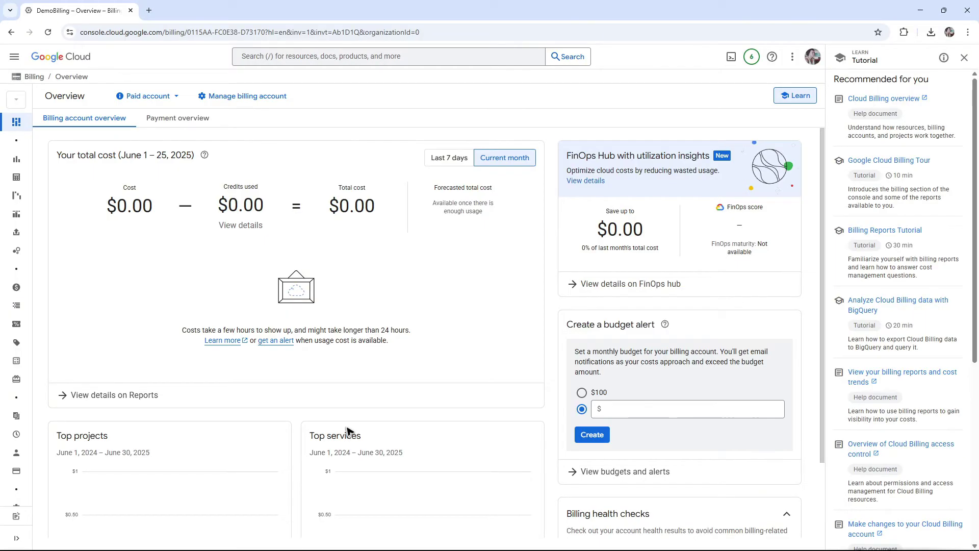
# Check DemoBilling's Account management shows no linked projects, then return to the welcome page.
pyautogui.click(247, 97)
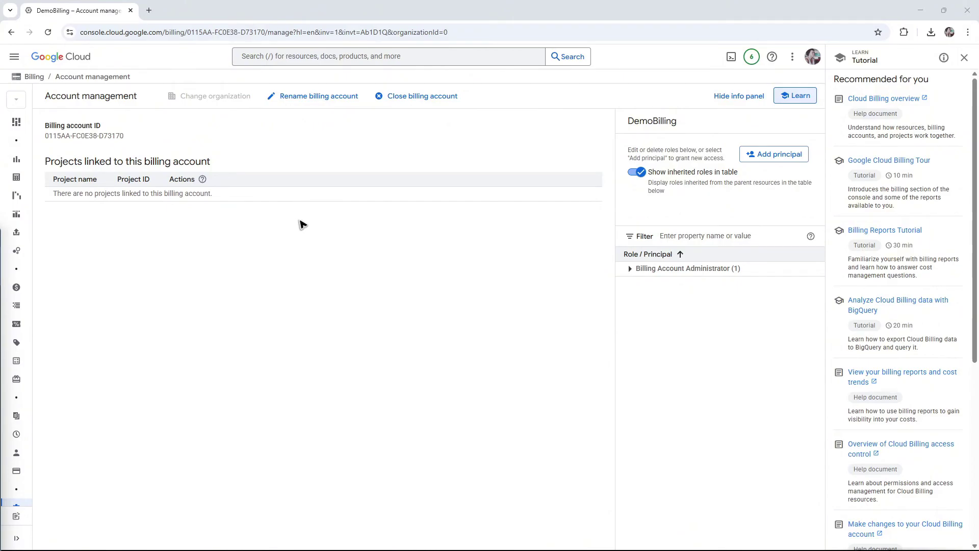
pyautogui.click(76, 61)
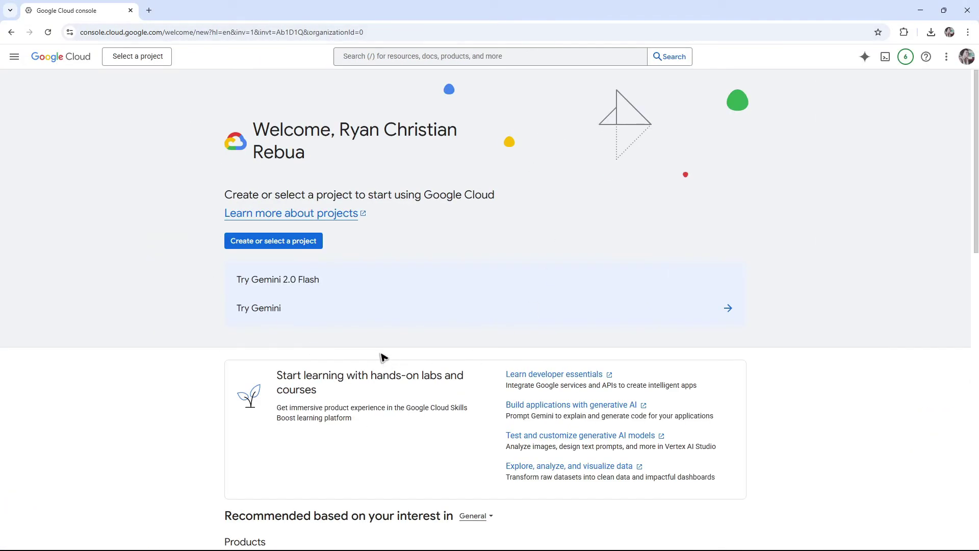
# Switch to MyBigQueryProjectAnswerAsap and go to its Billing page via the Navigation menu.
pyautogui.click(153, 59)
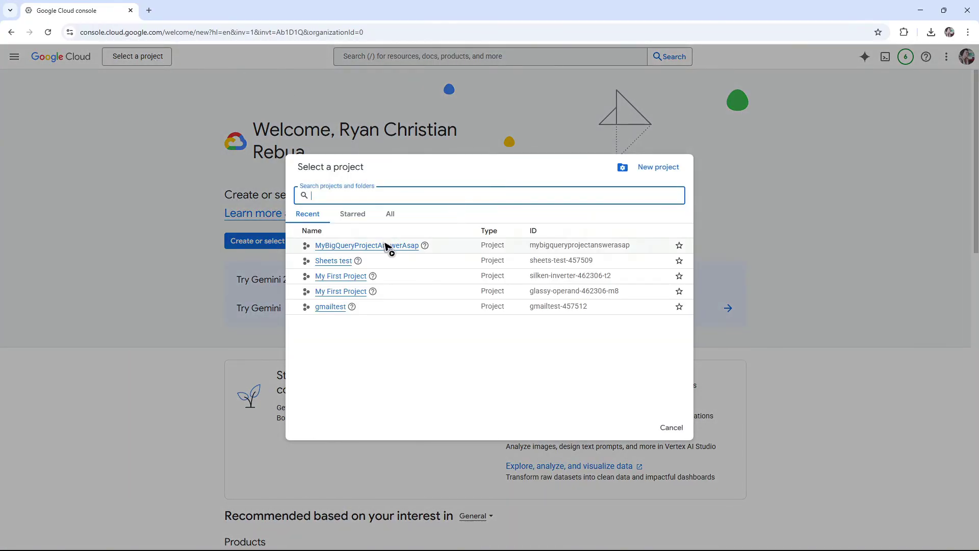
pyautogui.click(364, 245)
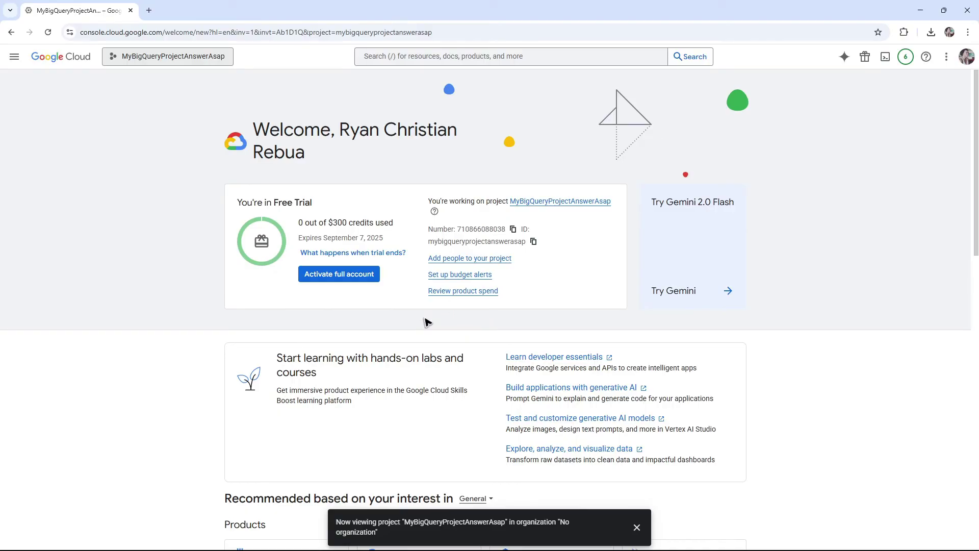
pyautogui.click(14, 56)
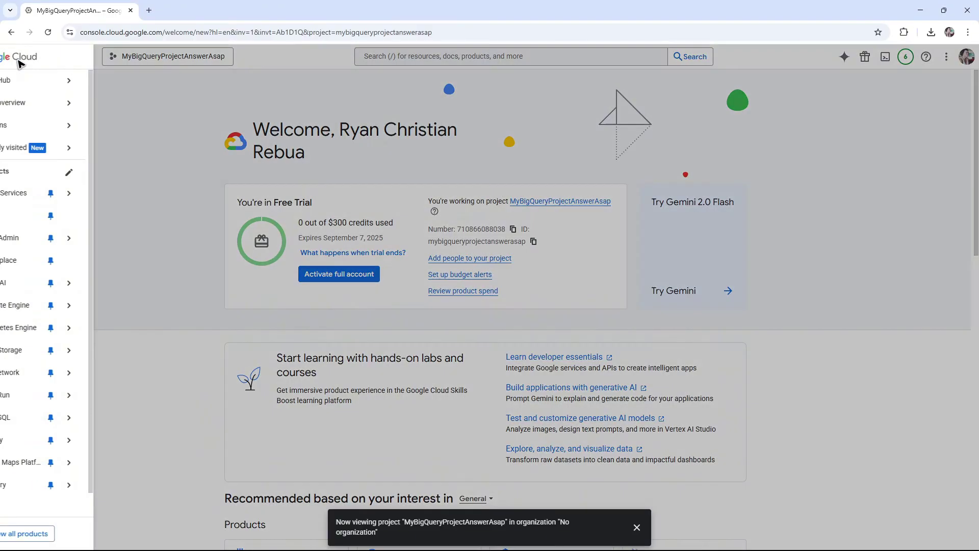
pyautogui.click(68, 218)
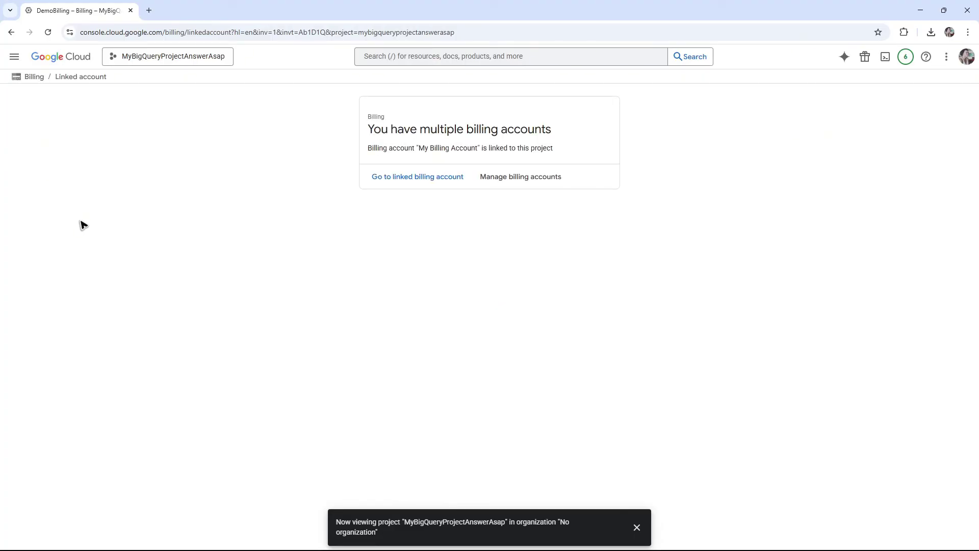
# In Manage billing accounts, list My projects and show the Actions menu for MyBigQueryProjectAnswerAsap.
pyautogui.click(532, 184)
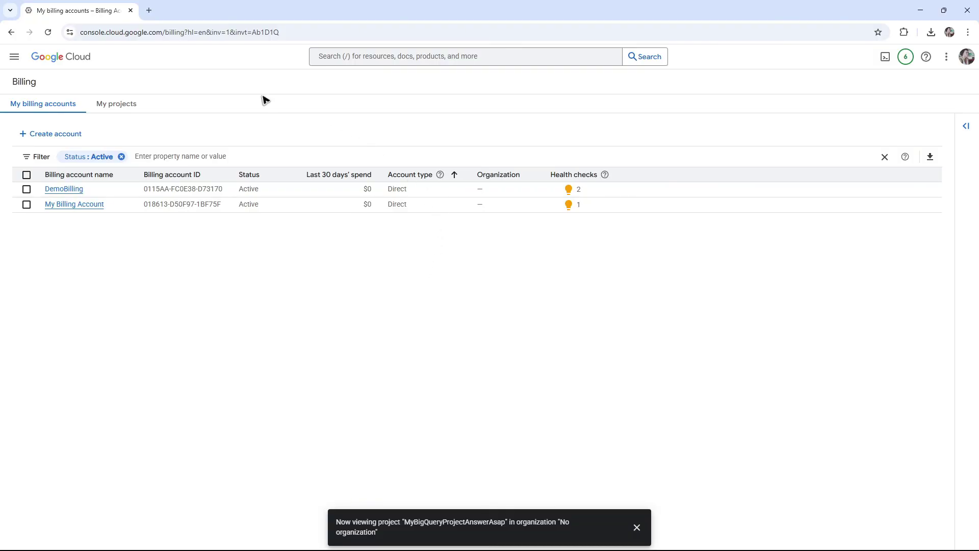
pyautogui.click(119, 105)
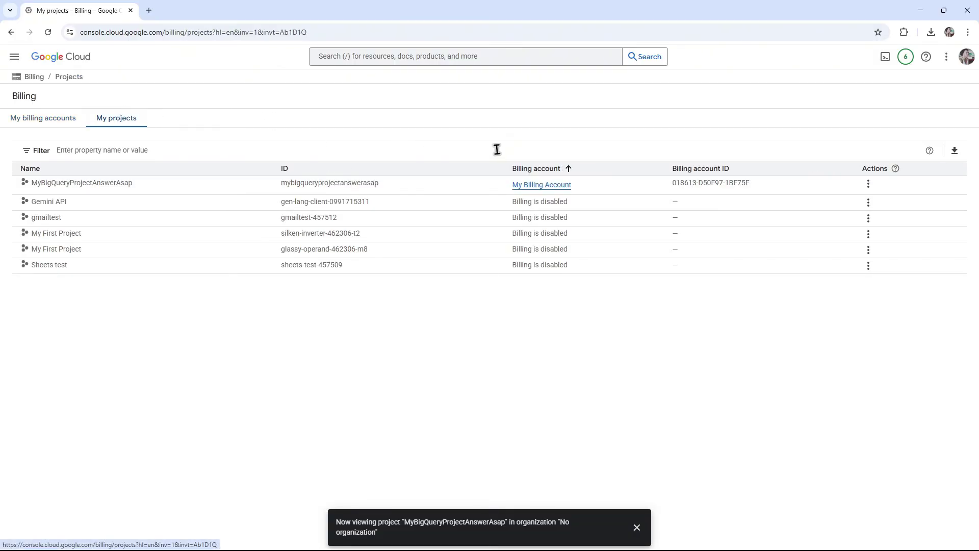
pyautogui.doubleClick(70, 183)
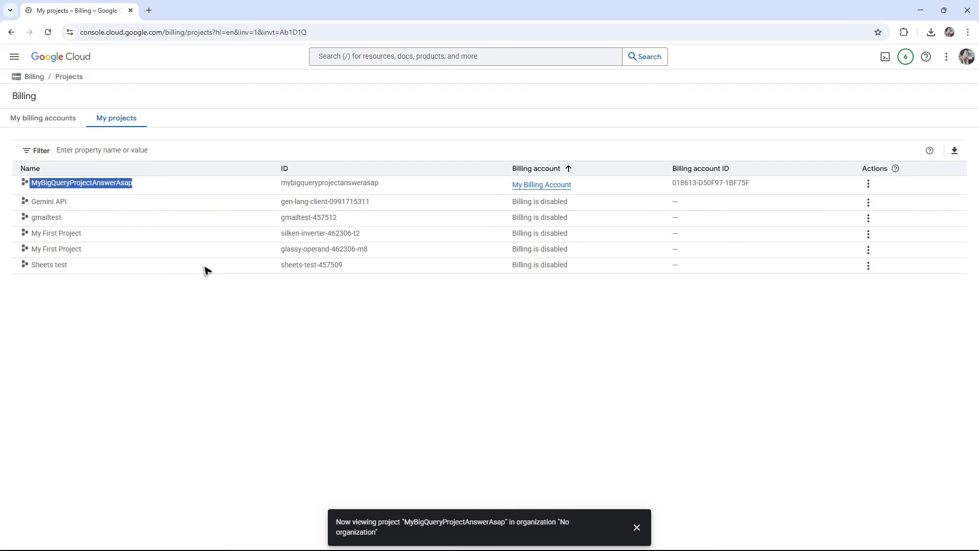
pyautogui.click(868, 183)
# Change billing for MyBigQueryProjectAnswerAsap to DemoBilling and set the account.
pyautogui.click(892, 217)
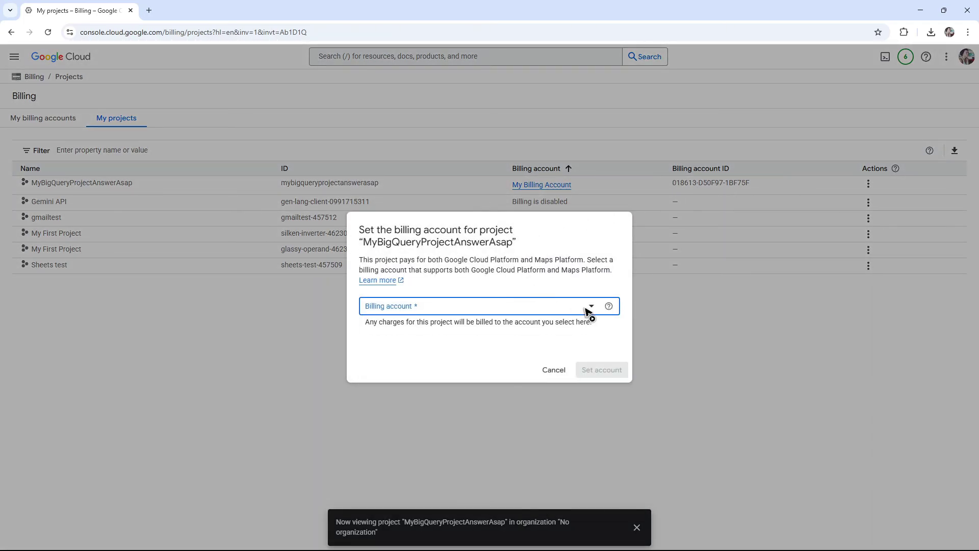
pyautogui.click(587, 310)
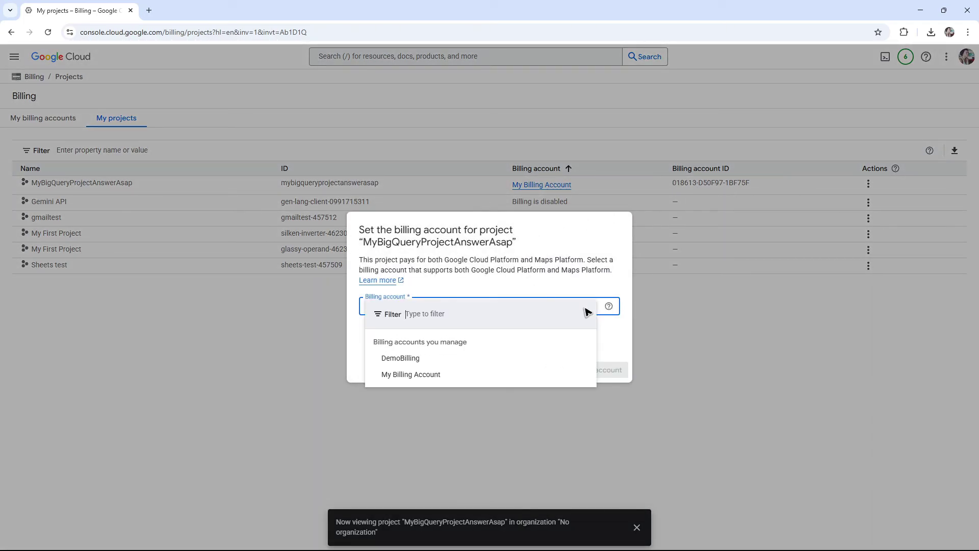
pyautogui.click(413, 360)
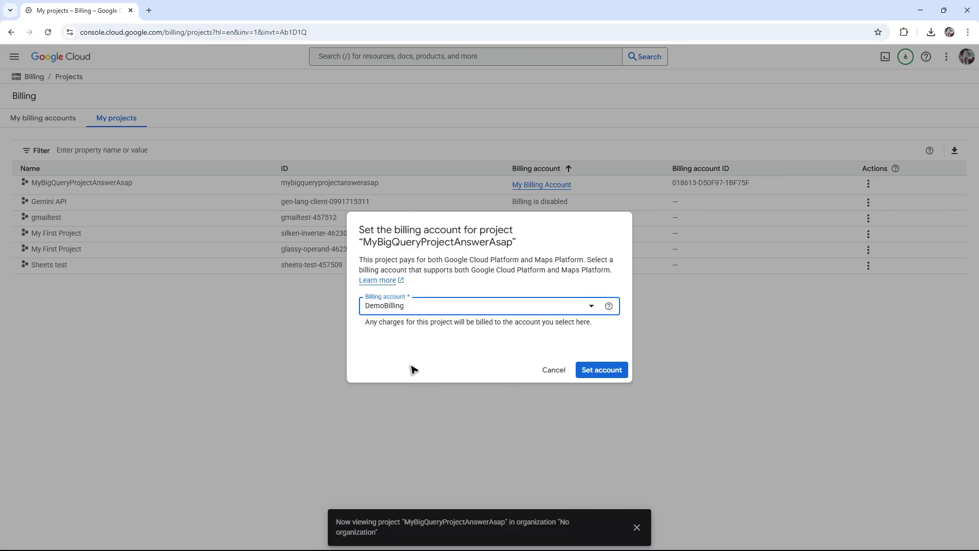
pyautogui.click(603, 371)
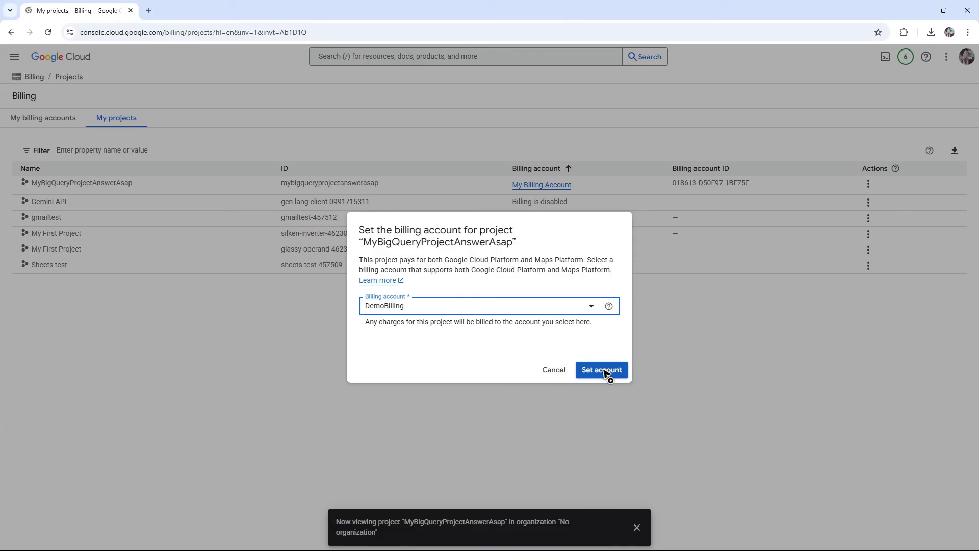
pyautogui.click(604, 371)
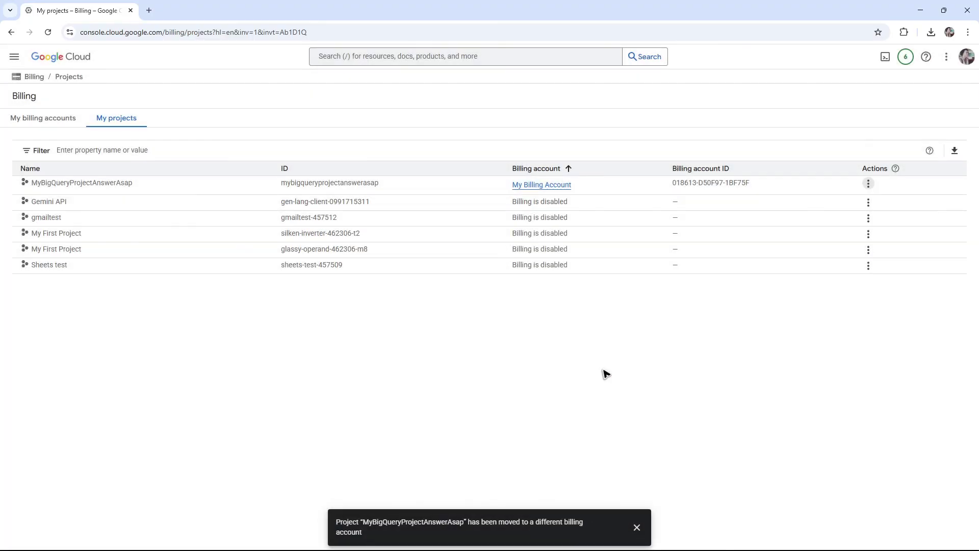